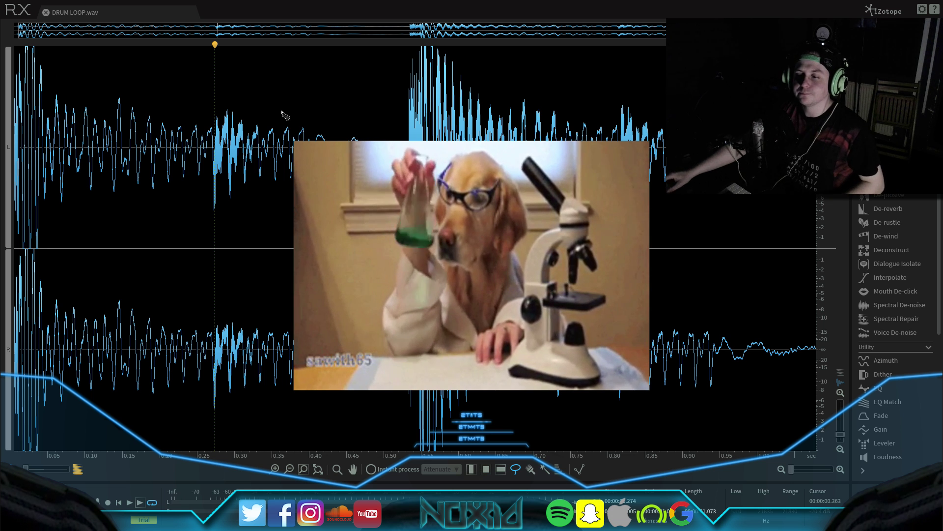
Step: Scroll up over the DRUM LOOP.wav waveform before listening
scroll(245, 221, "up", 1)
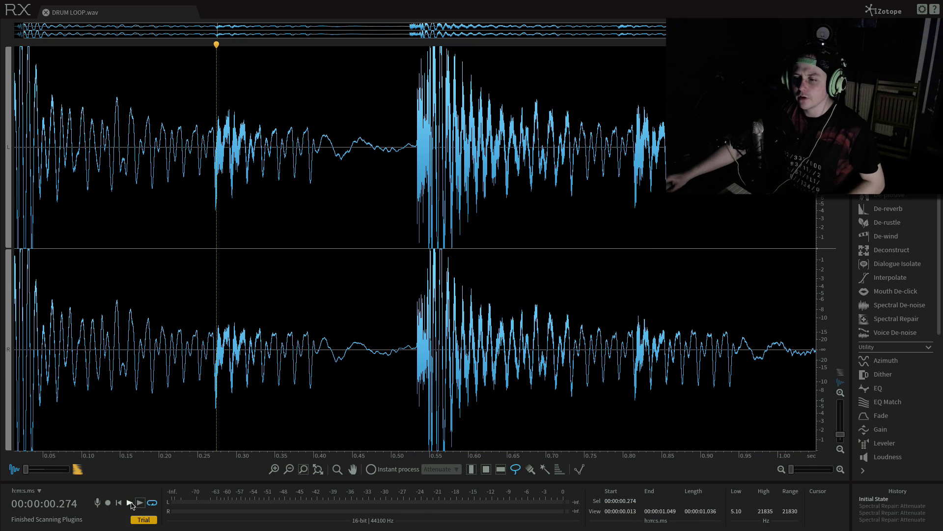
left_click(131, 502)
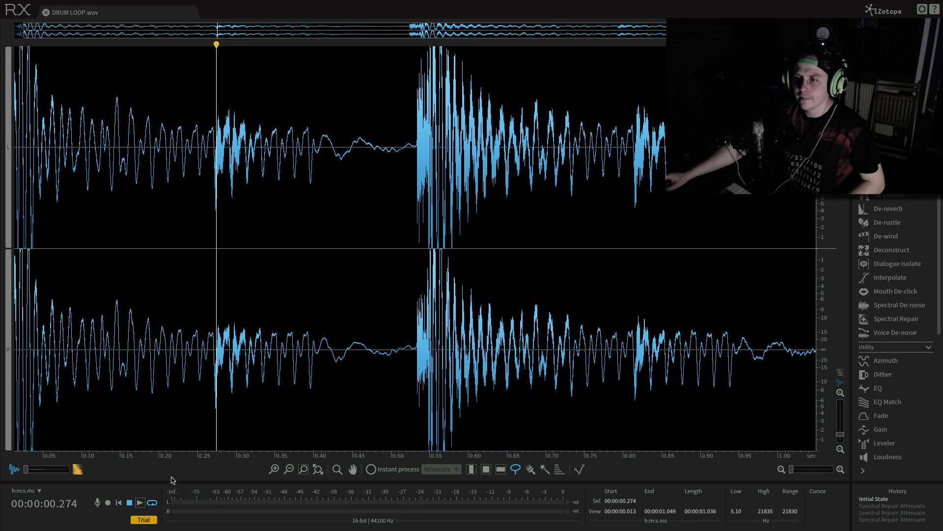
scroll(185, 340, "up", 3)
scroll(186, 340, "down", 4)
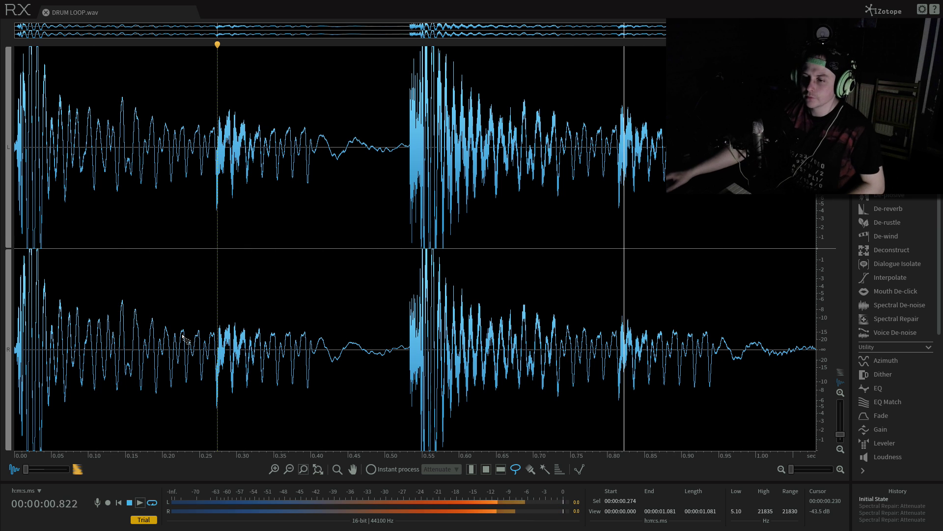
left_click(130, 503)
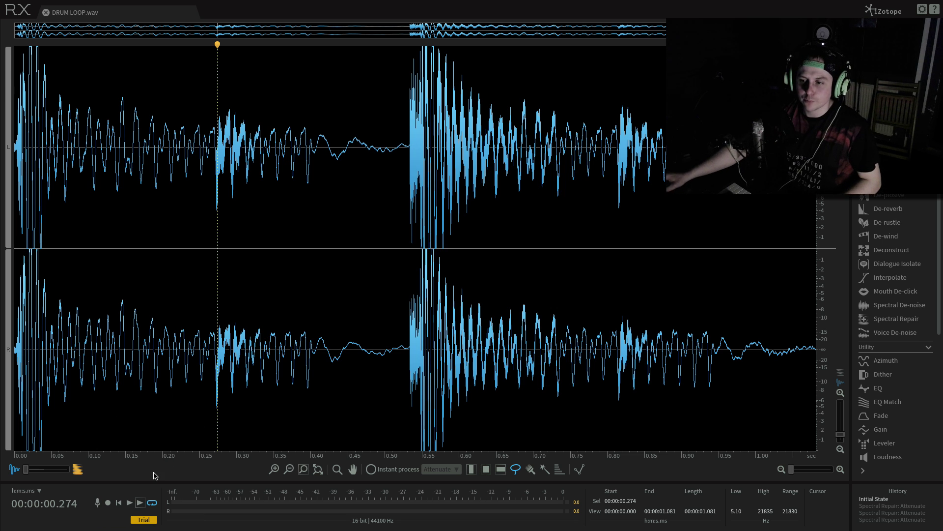
left_click(129, 503)
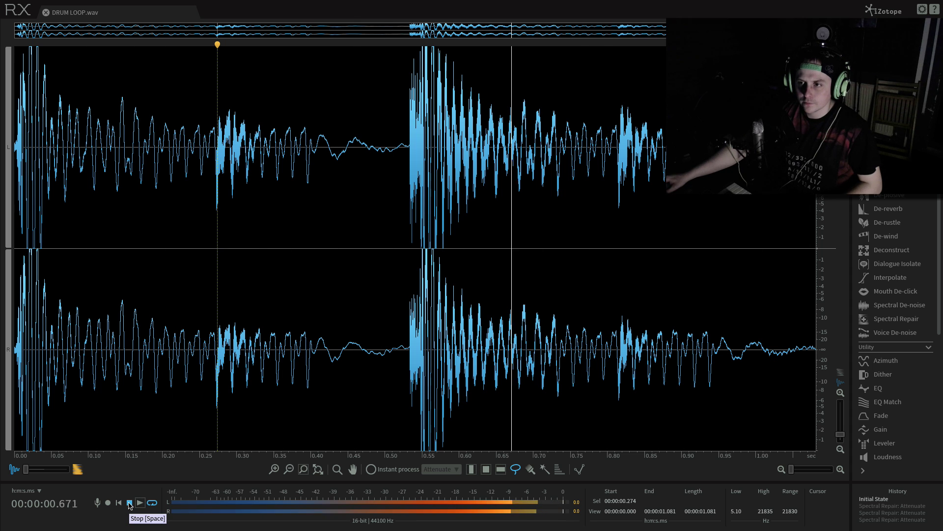
left_click(129, 503)
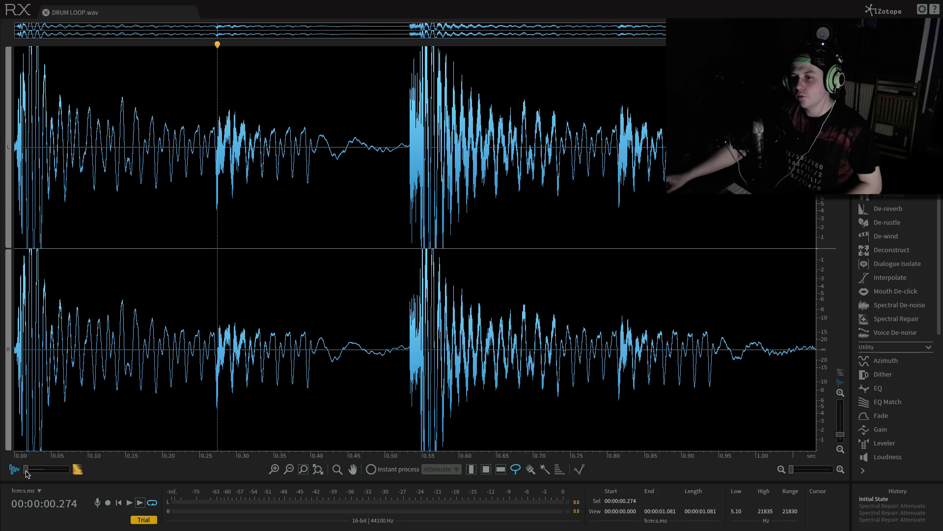
Step: Blend the display fully from waveform to spectrogram view
left_click_drag(26, 472, 70, 471)
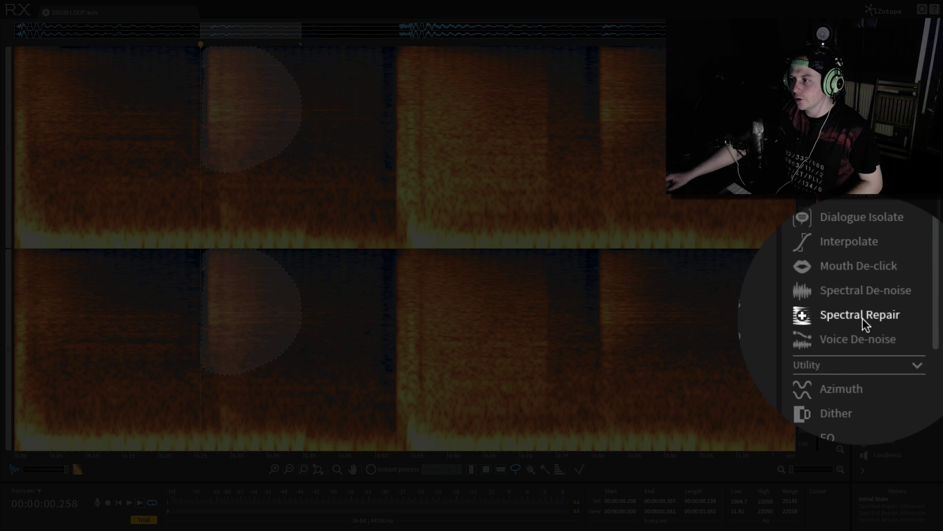
Step: Open Spectral Repair and browse its Attenuate, Replace, Pattern and Partials + Noise modes
left_click(862, 318)
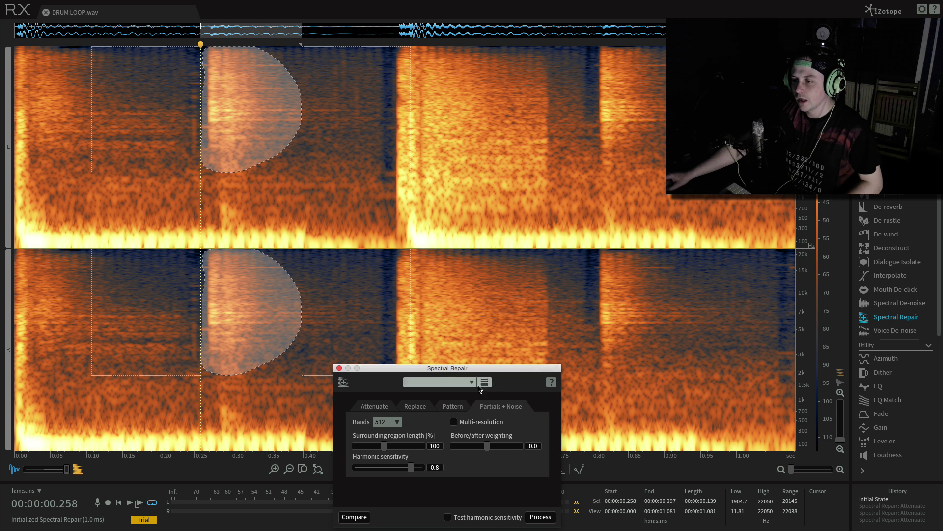
left_click(374, 406)
left_click(415, 406)
left_click(452, 406)
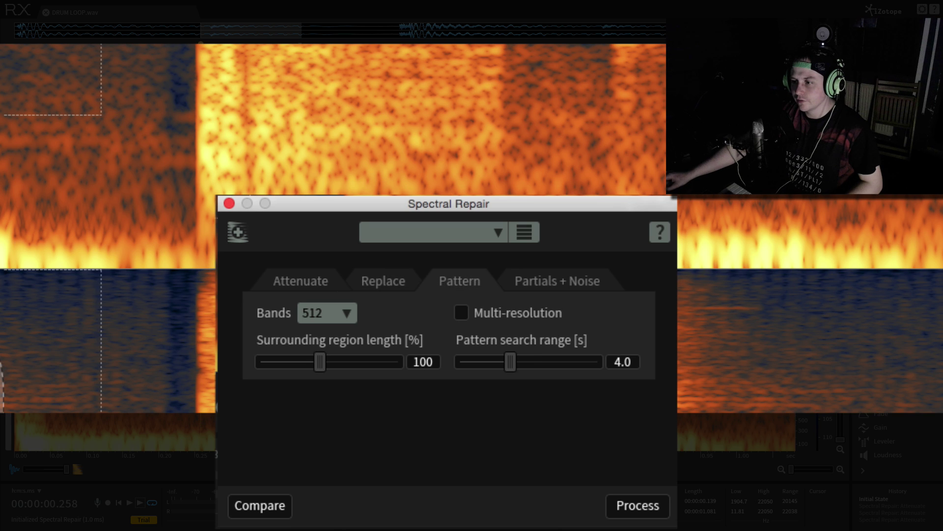
left_click(557, 281)
left_click(383, 281)
Step: Compare the modes once more and settle on Attenuate
left_click(300, 281)
left_click(383, 281)
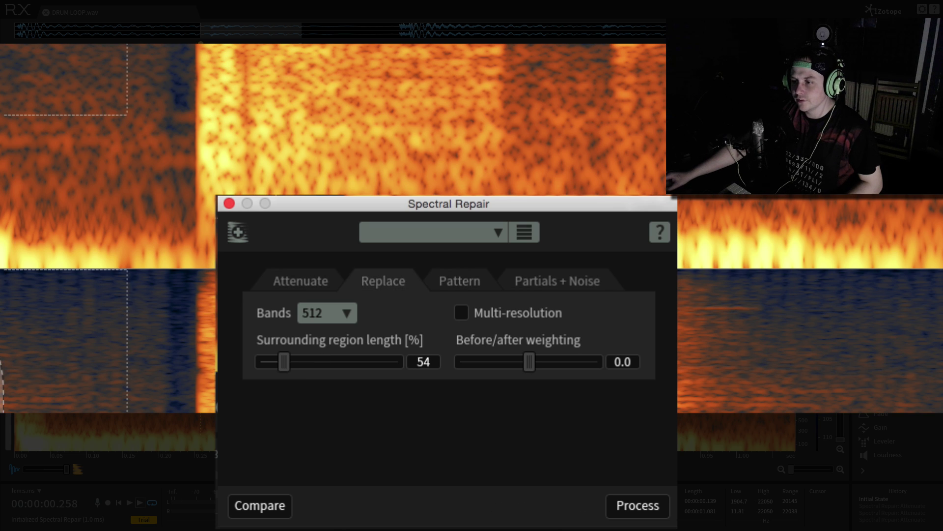
left_click(460, 280)
left_click(557, 281)
left_click(300, 281)
left_click(383, 280)
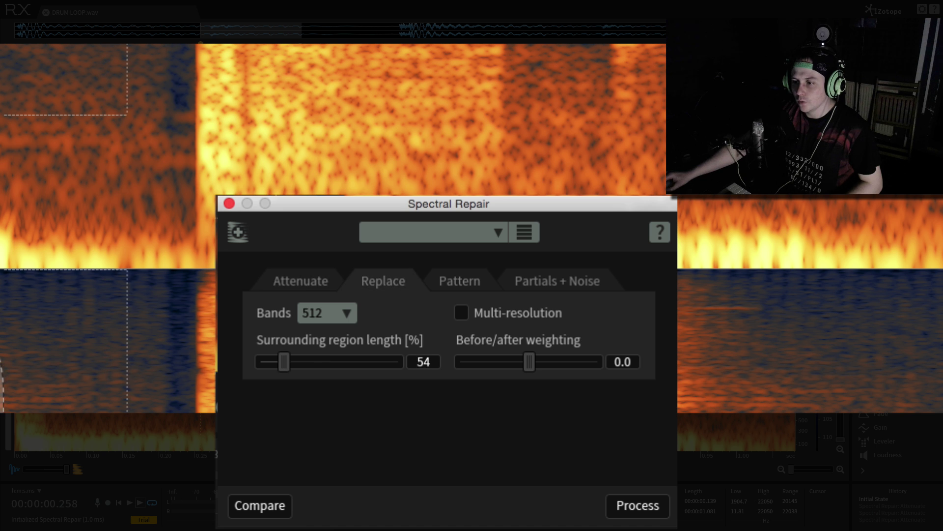
left_click(301, 280)
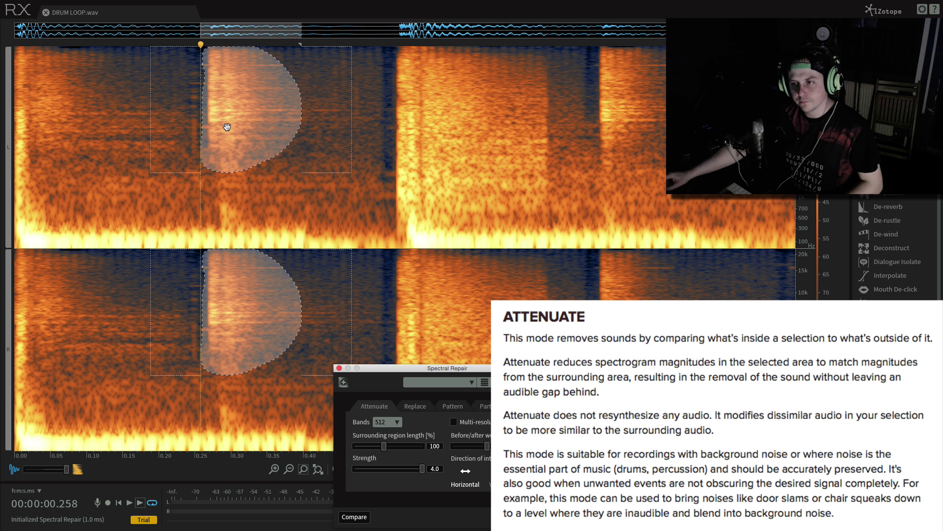
Step: Clear the old selection, set the playhead at 0.26 s, and lasso the hi-hat (0.255–0.429 s, ~1713–22050 Hz)
left_click(311, 98)
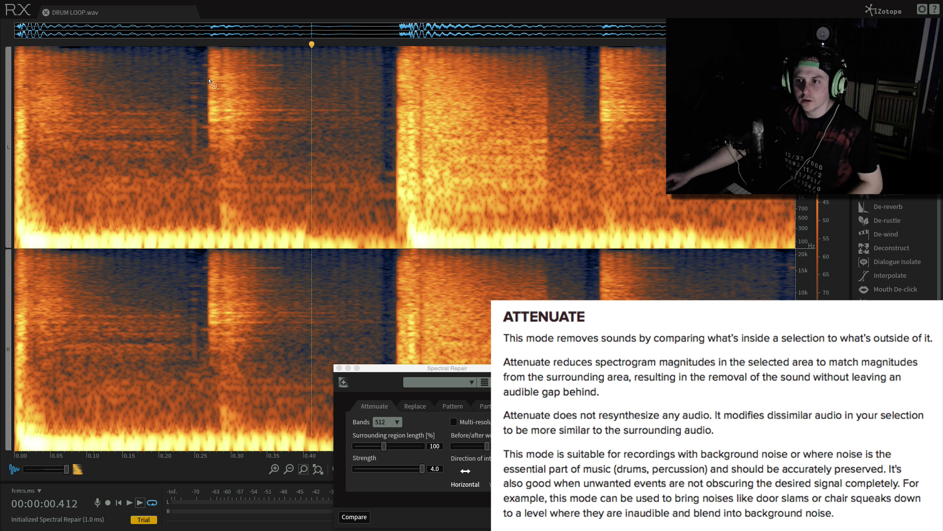
left_click(204, 57)
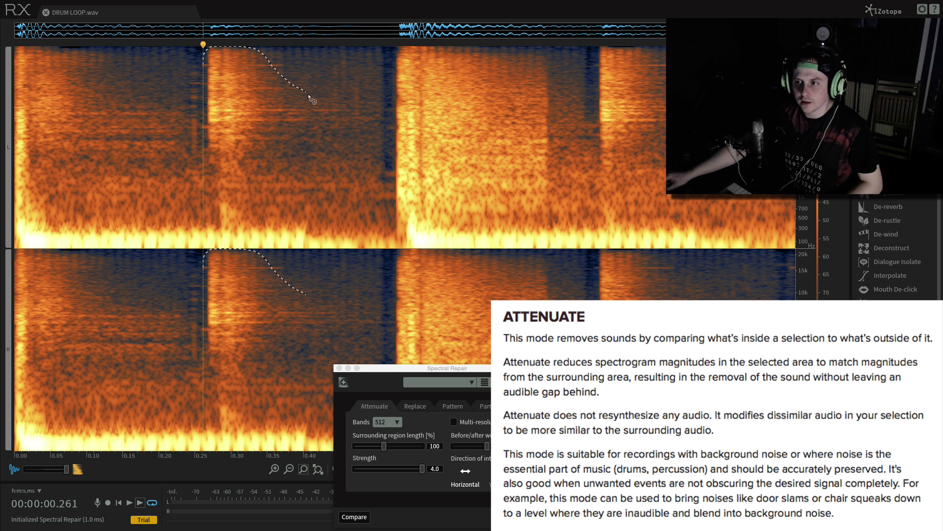
mouse_move(311, 99)
left_mouse_down()
mouse_move(324, 117)
mouse_move(310, 139)
left_mouse_up()
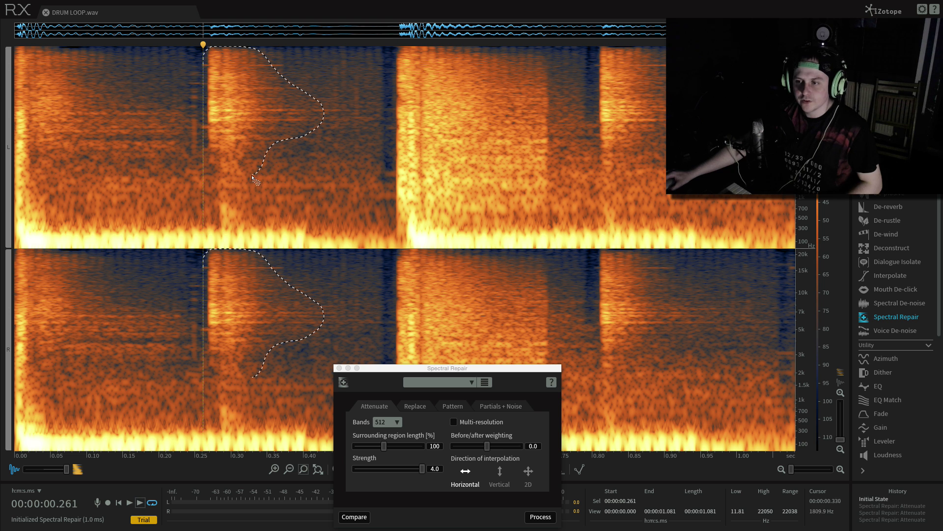
left_click_drag(207, 164, 199, 127)
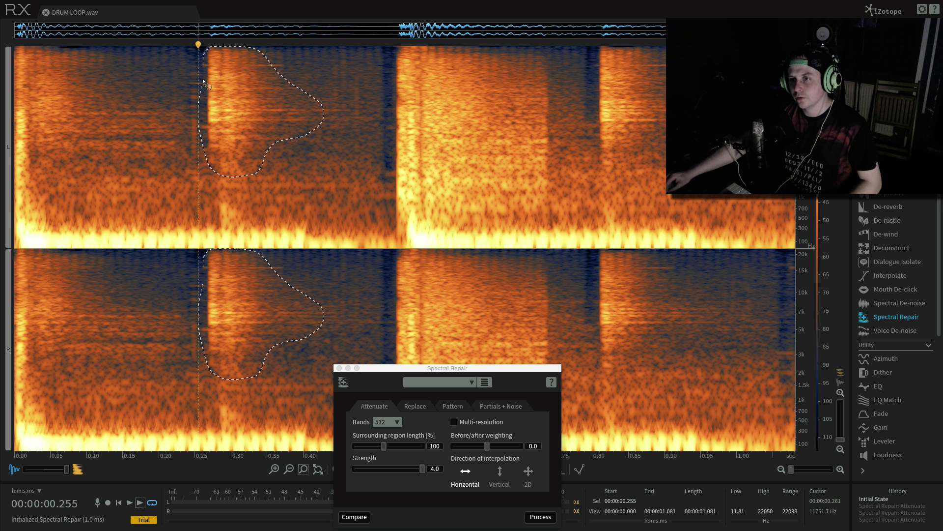
left_click_drag(204, 59, 203, 59)
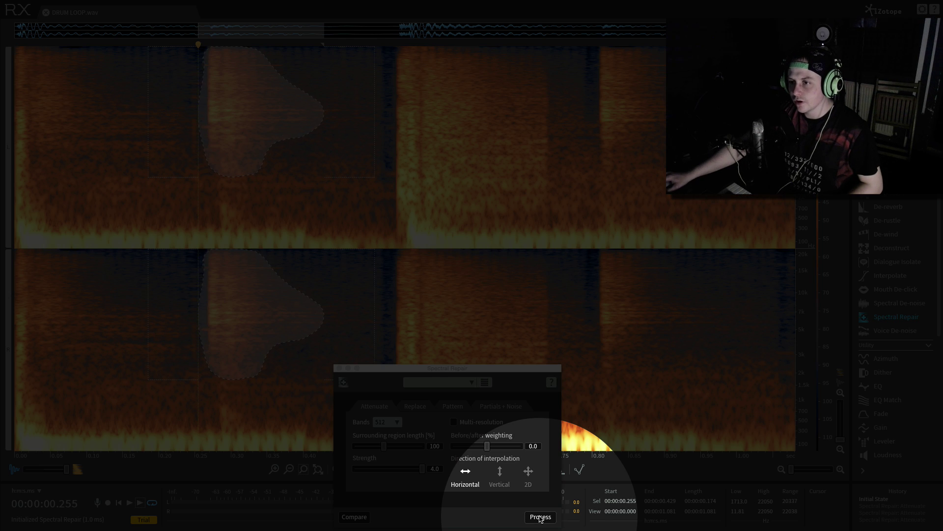
Step: Attenuate the lassoed hi-hat, deselect at 0.259 s, and play the loop back
left_click(541, 517)
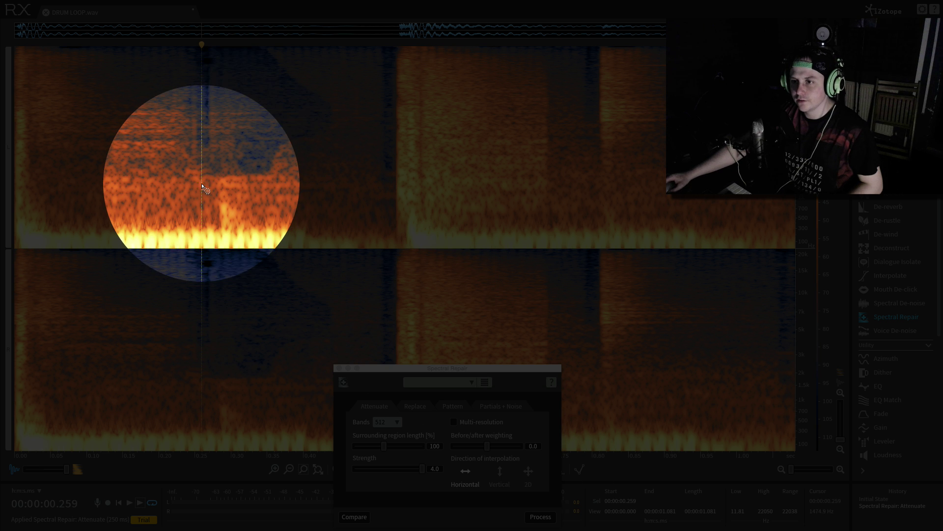
left_click(202, 47)
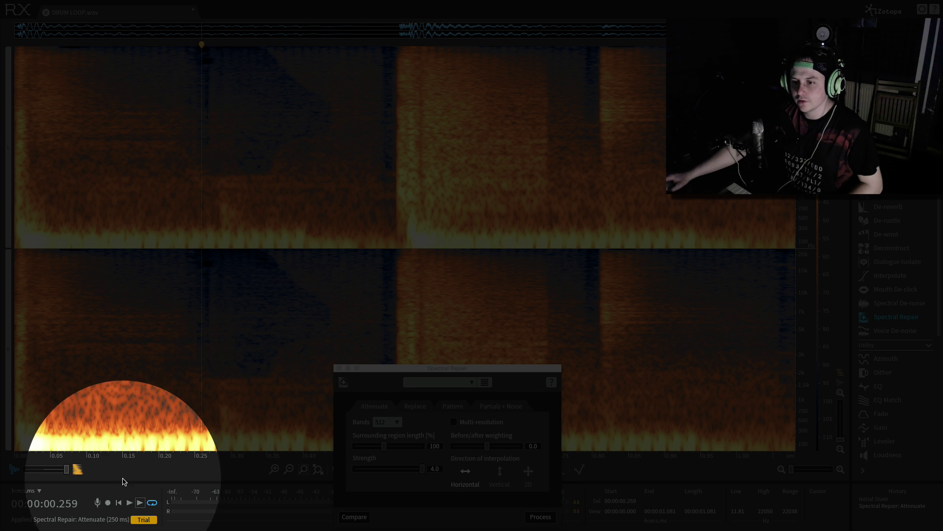
left_click(130, 502)
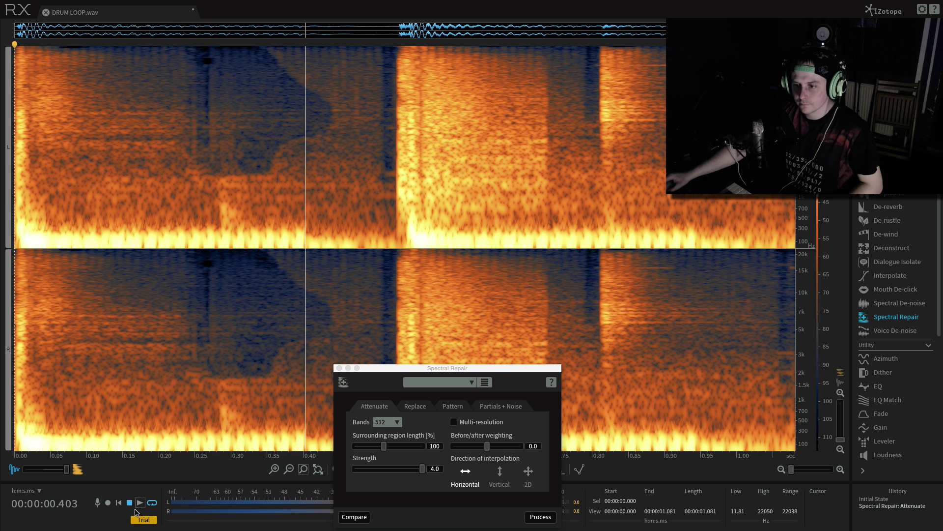
left_click(130, 502)
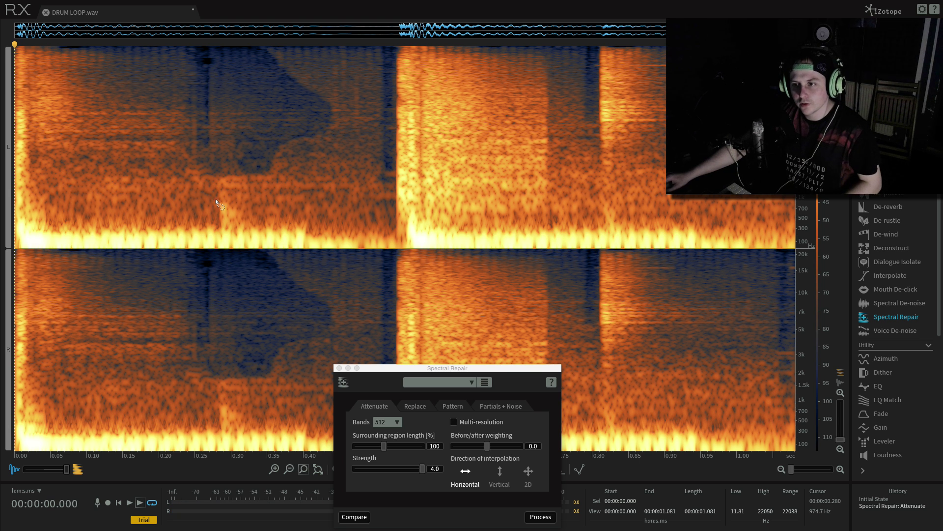
Step: Lasso and attenuate the leftover 268–1032 Hz spot around 0.28–0.33 s
mouse_move(216, 196)
left_mouse_down()
mouse_move(247, 204)
mouse_move(251, 224)
mouse_move(222, 228)
mouse_move(216, 197)
left_mouse_up()
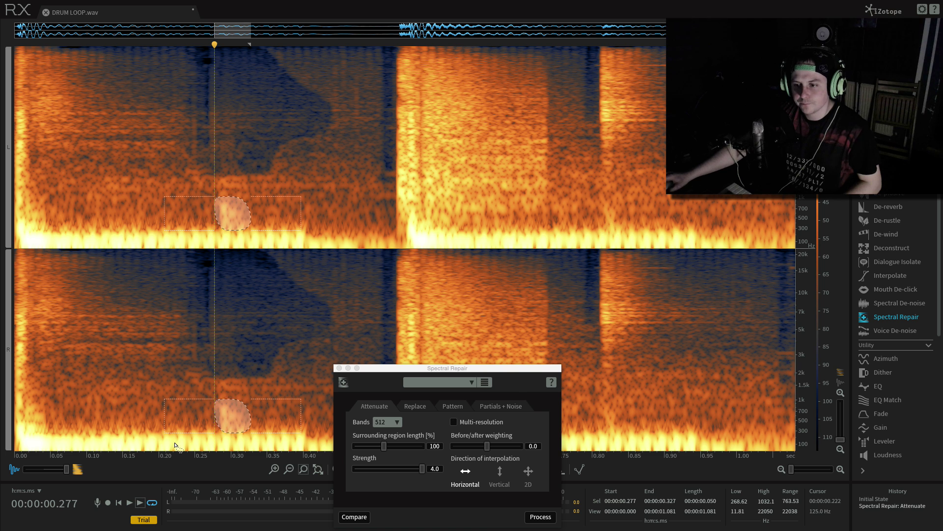
left_click(549, 517)
left_click(265, 194)
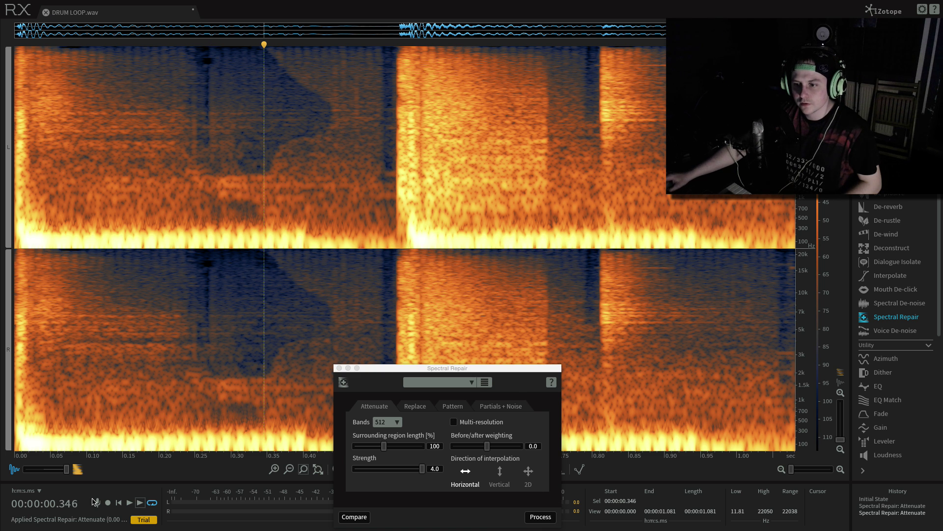
Step: Play the loop from the start to check the repair
left_click(119, 503)
left_click(130, 503)
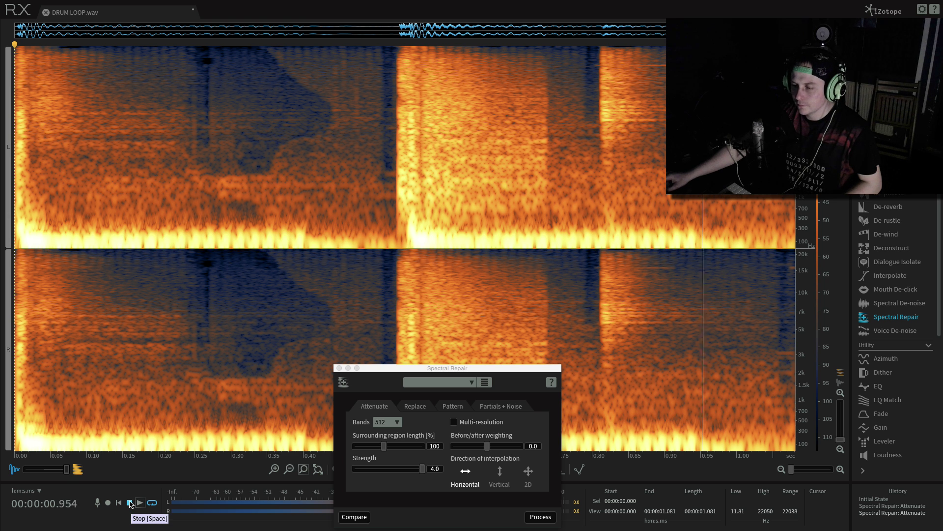
left_click(130, 503)
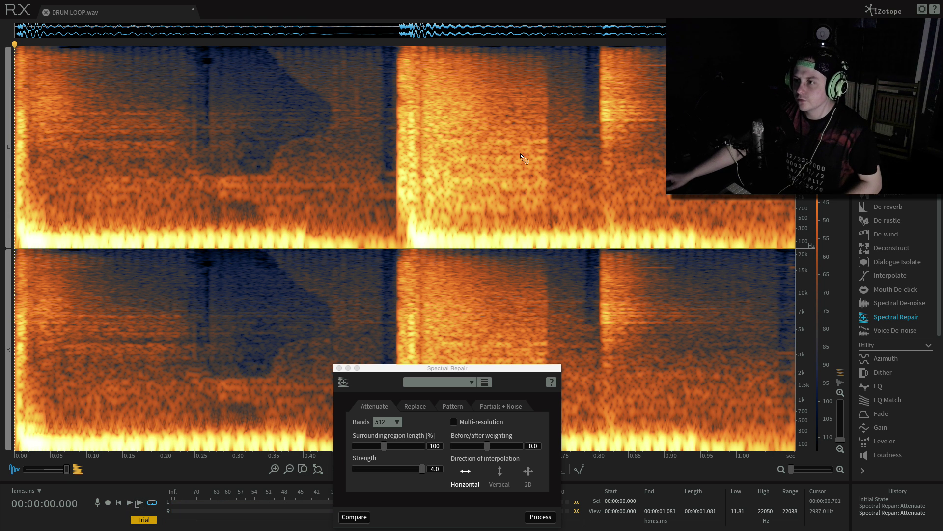
Step: Lasso and attenuate the hi-hat burst starting at 0.80 s
mouse_move(594, 62)
left_mouse_down()
mouse_move(639, 46)
mouse_move(701, 111)
mouse_move(696, 136)
mouse_move(631, 170)
mouse_move(602, 175)
left_mouse_up()
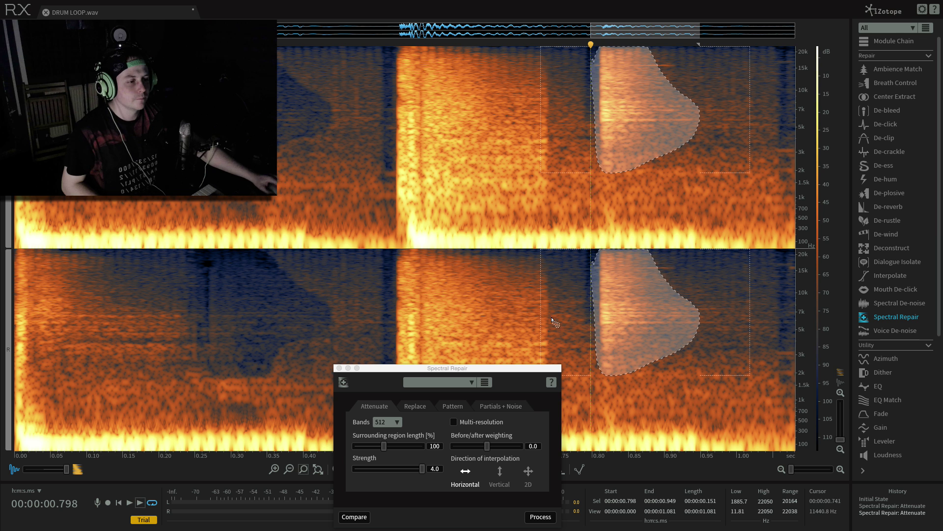
left_click(541, 516)
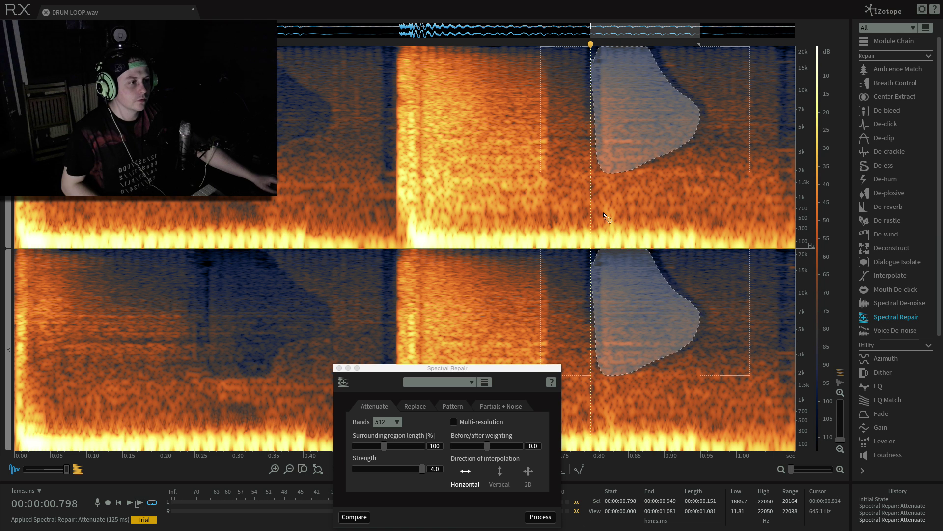
left_click(617, 204)
Step: Attenuate the small spot around 0.82 s, then play the cleaned loop from the start
mouse_move(605, 207)
left_mouse_down()
mouse_move(616, 221)
mouse_move(602, 218)
mouse_move(606, 205)
left_mouse_up()
left_click(540, 517)
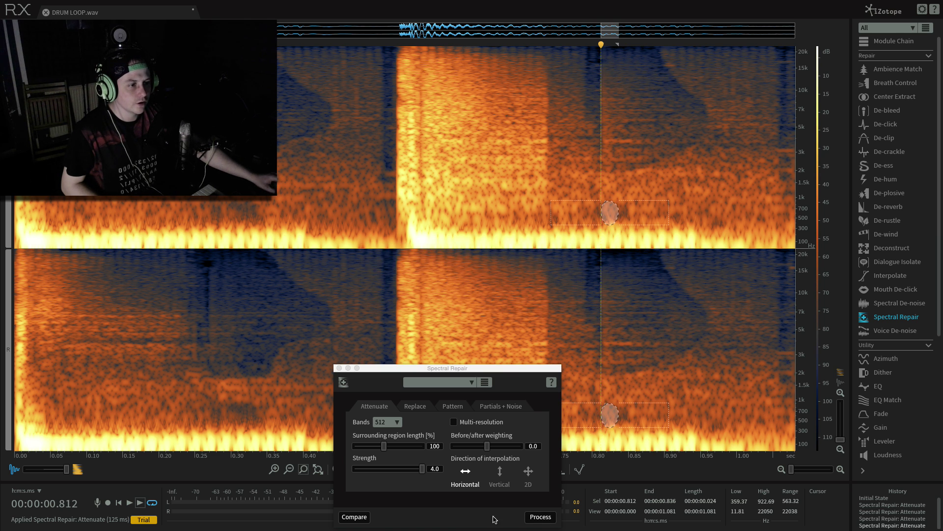
left_click(120, 503)
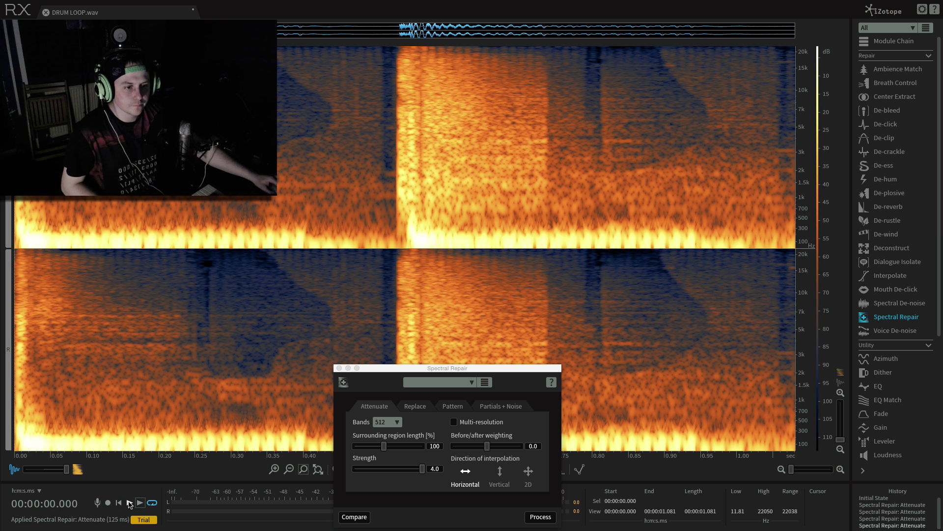
left_click(130, 504)
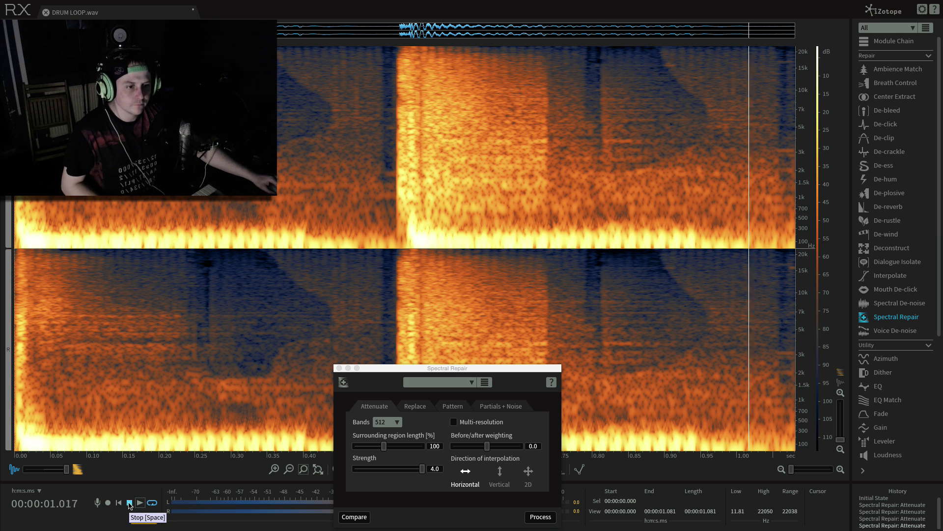
left_click(130, 503)
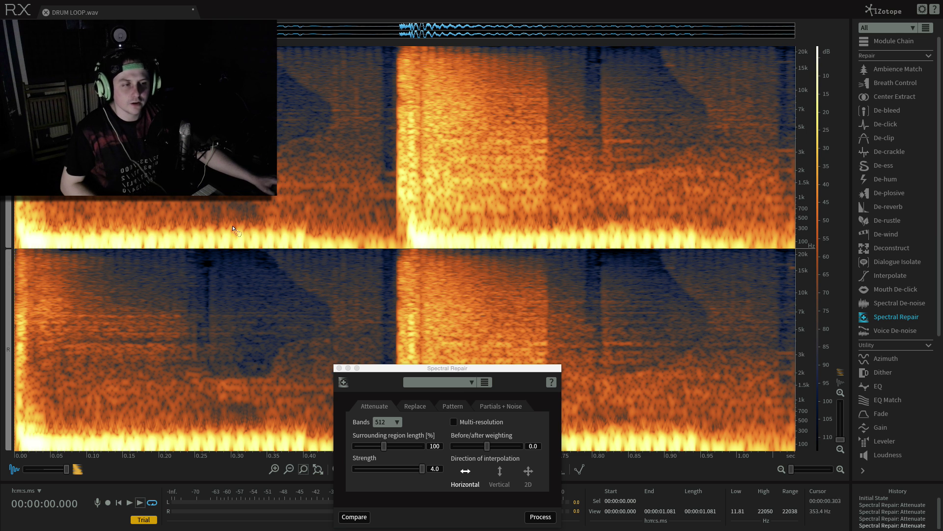
Step: After reviewing the other repair modes, lower the Attenuate strength from 4.0 to 2.7
left_click(415, 406)
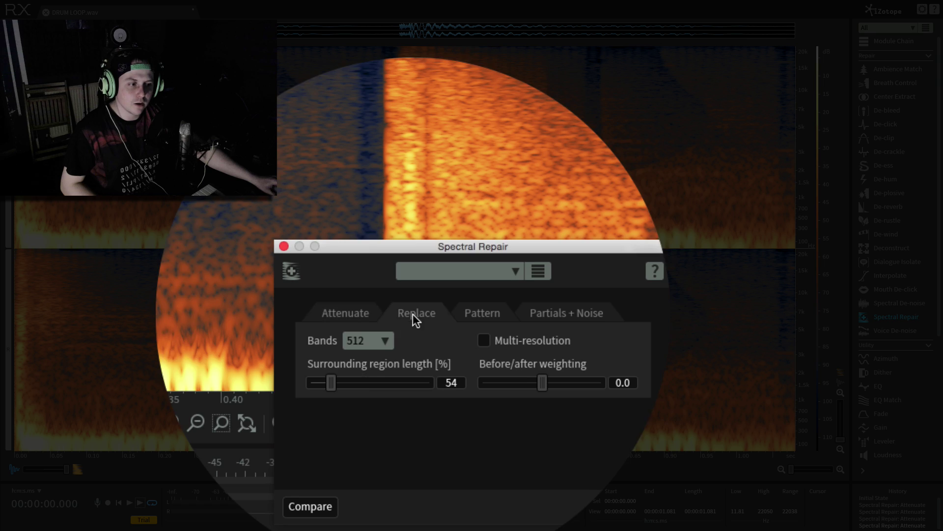
left_click(453, 406)
left_click(501, 406)
left_click(376, 406)
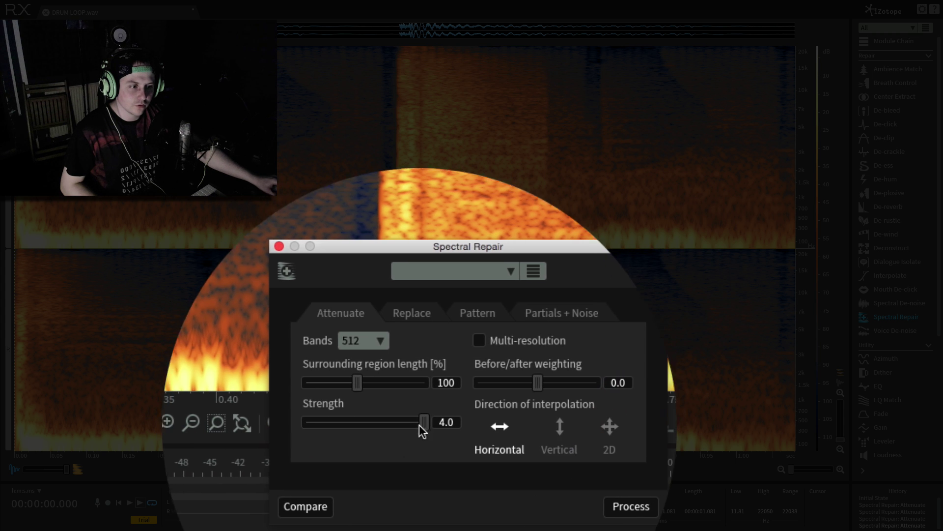
left_click_drag(451, 422, 399, 423)
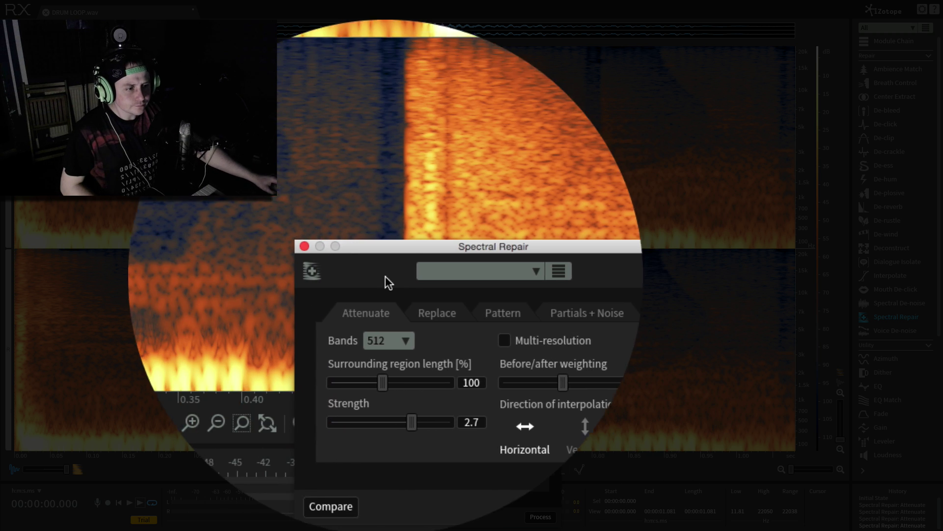
left_click_drag(362, 247, 337, 173)
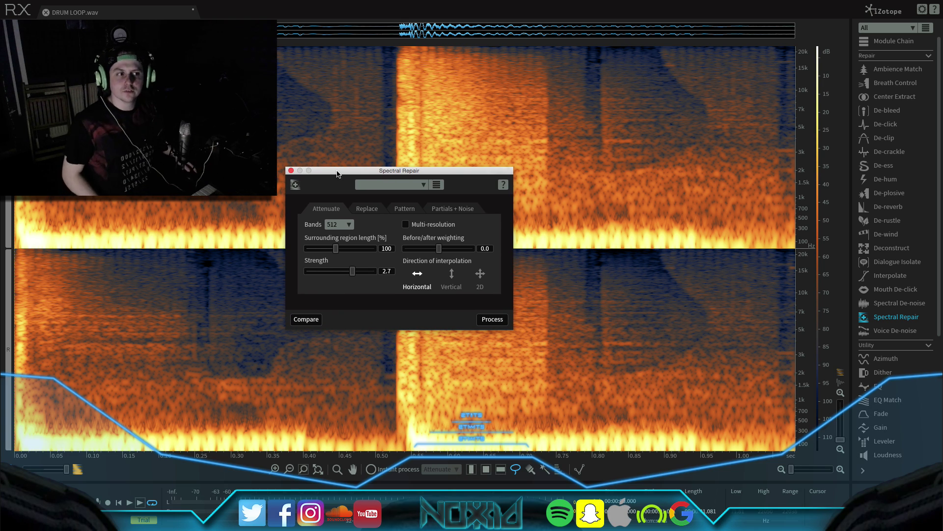